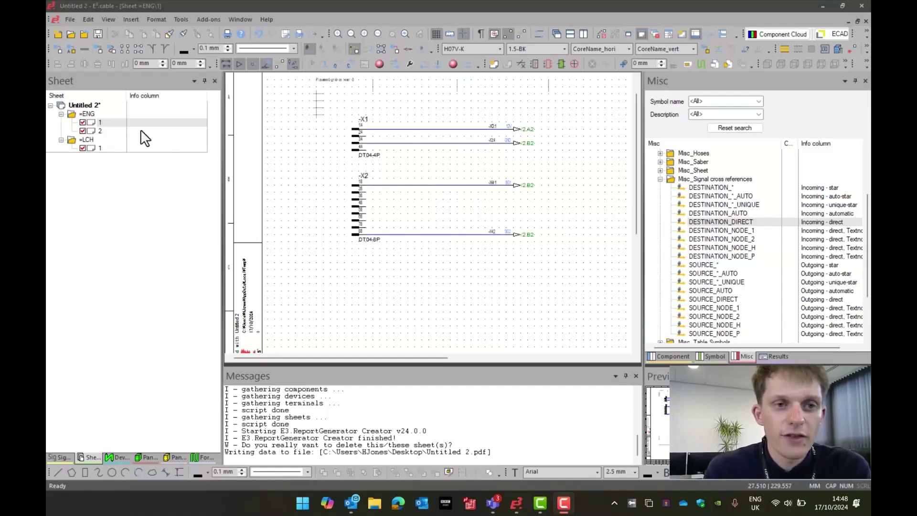
- Look through the sheets in =ENG and =LCH, finishing on =ENG sheet 2, and check the export commands available for a sheet
double_click(106, 132)
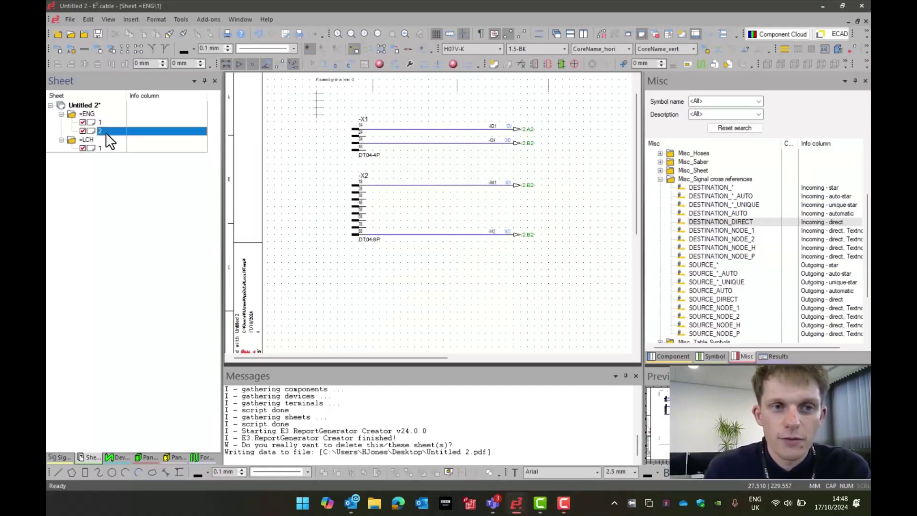
double_click(108, 147)
double_click(110, 123)
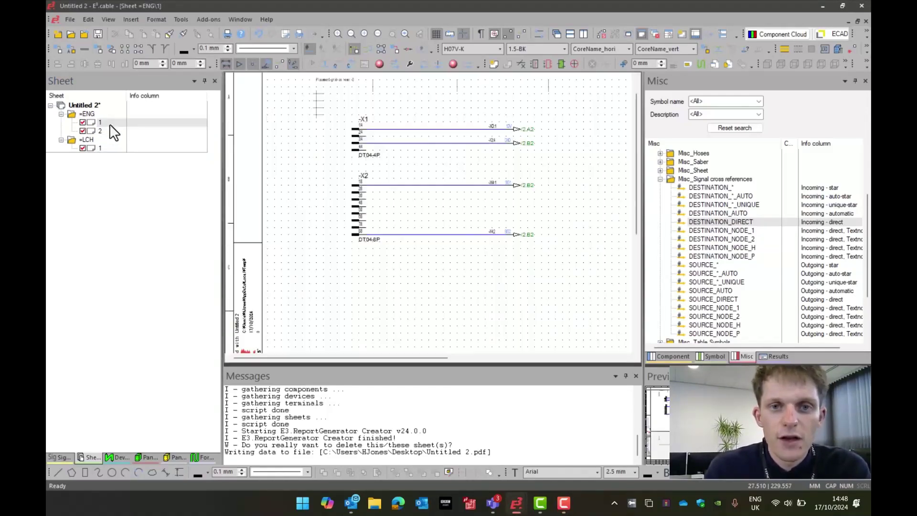
double_click(106, 132)
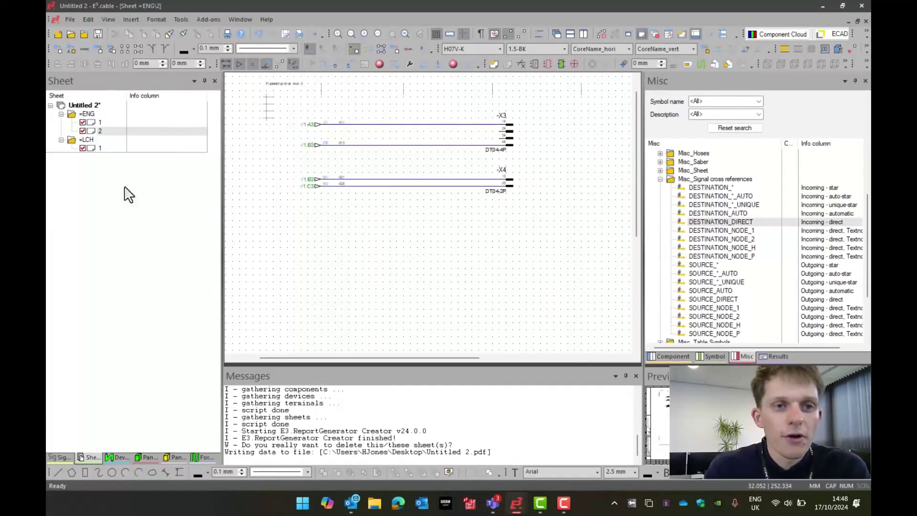
right_click(107, 120)
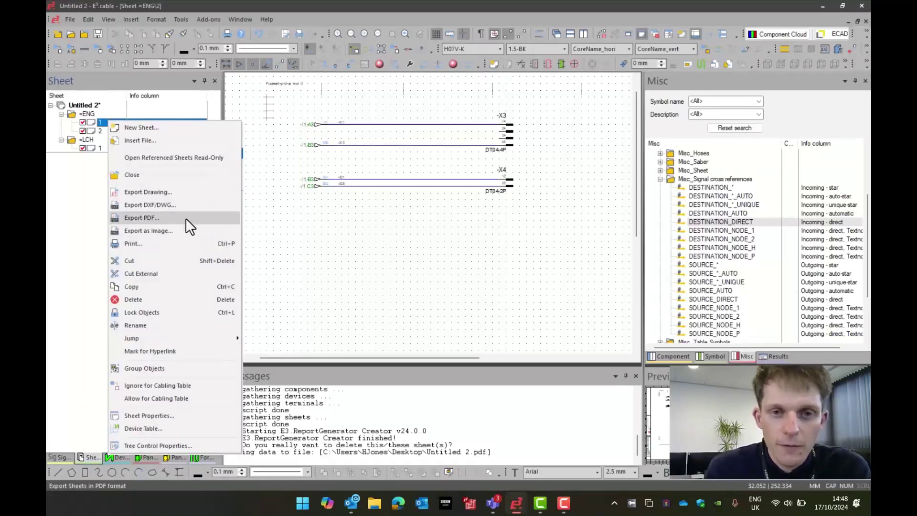
click(351, 269)
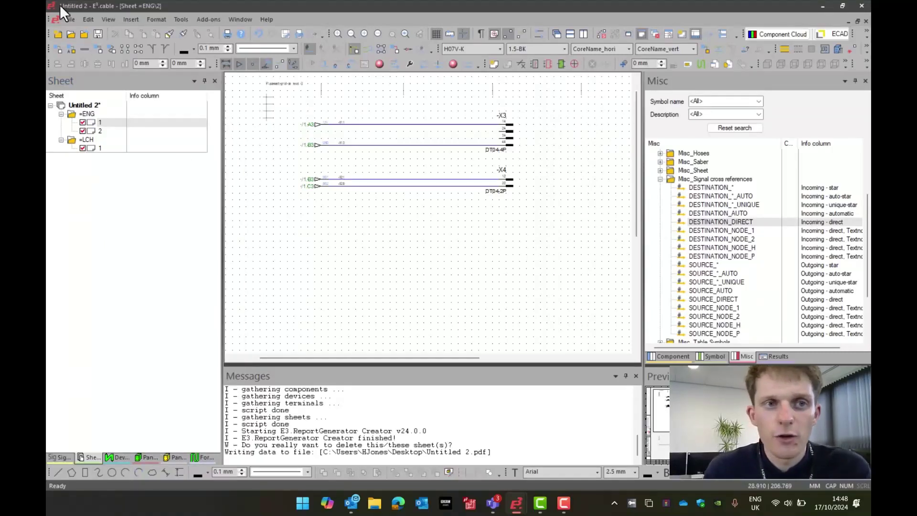
- Export all sheets of the project to Untitled 2.pdf on the Desktop and show the exported PDF file
click(67, 21)
mouse_move(108, 113)
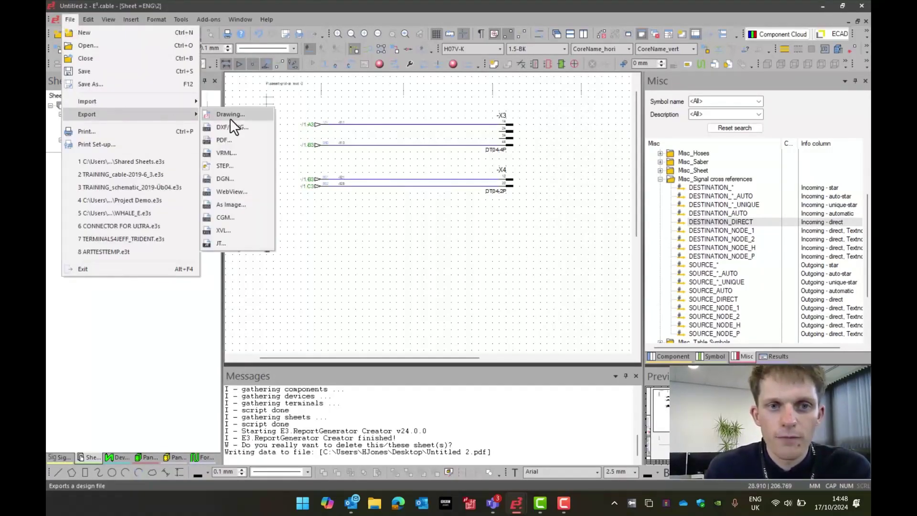
click(235, 141)
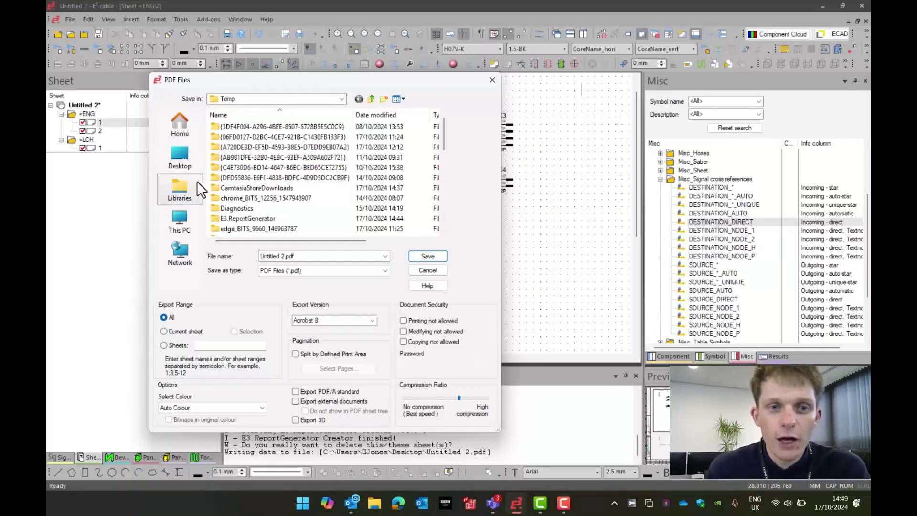
click(188, 159)
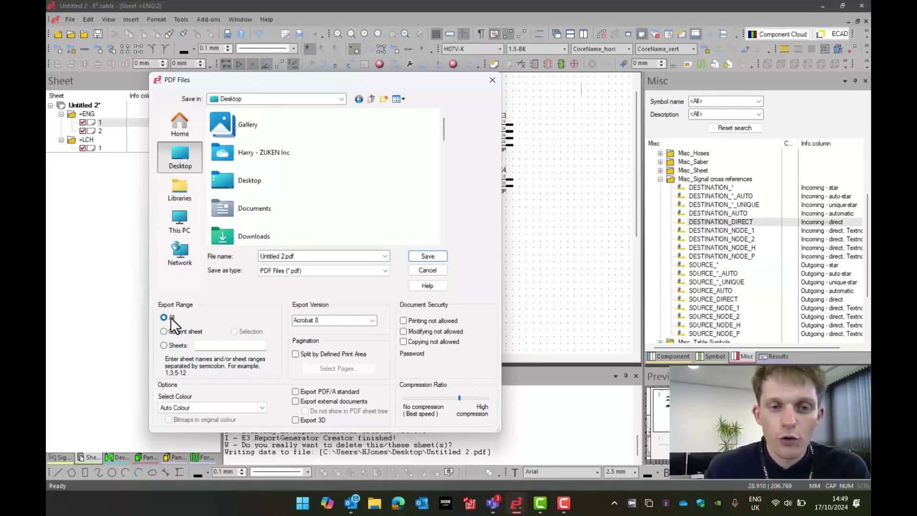
click(416, 259)
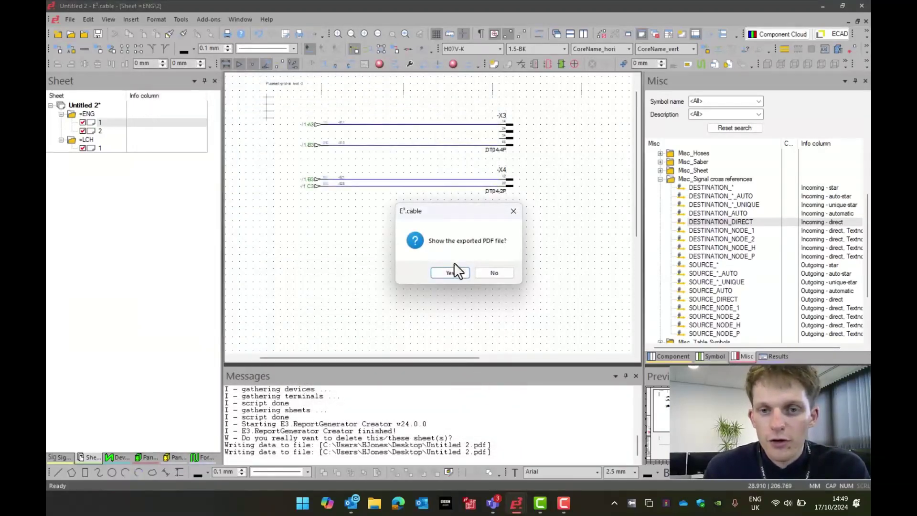
click(451, 268)
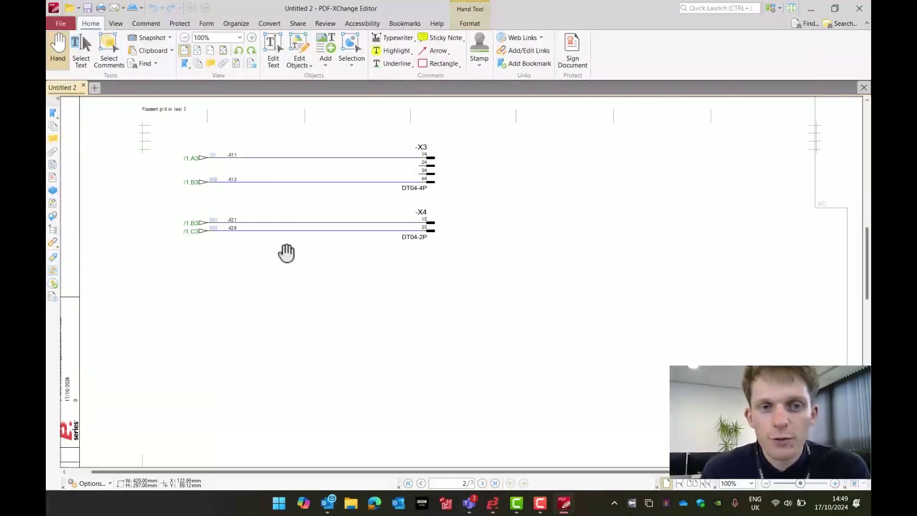
- Review the exported PDF pages, follow the /2.A2 cross-reference of the 12V signal to its destination, and close the PDF
scroll(303, 221, down, 15)
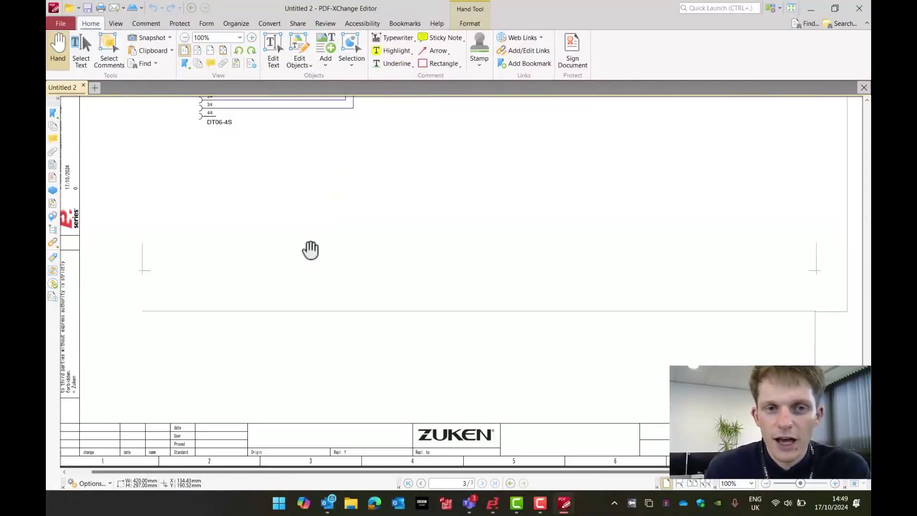
scroll(311, 250, up, 20)
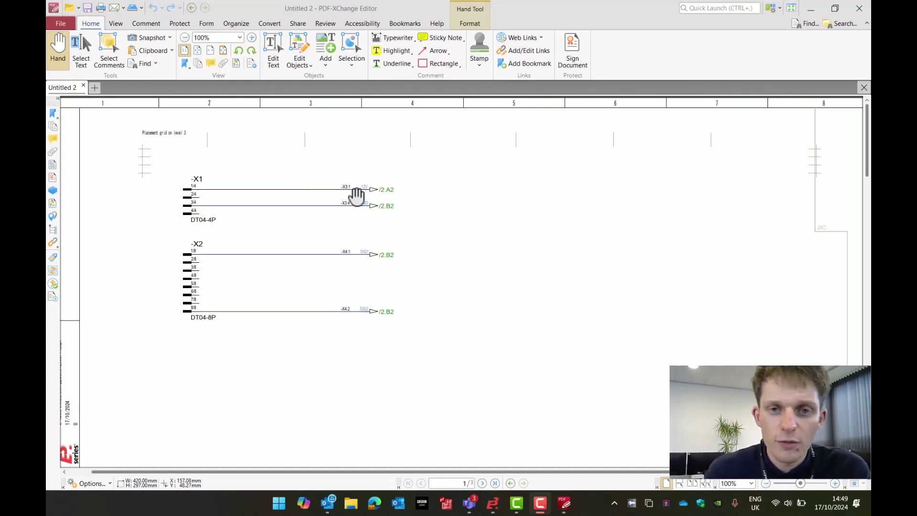
click(384, 195)
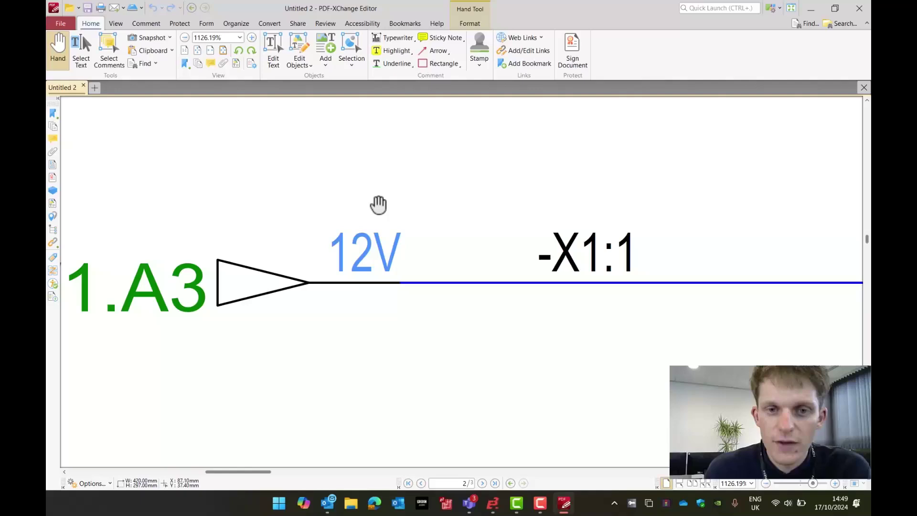
ctrl+scroll(377, 227, down, 10)
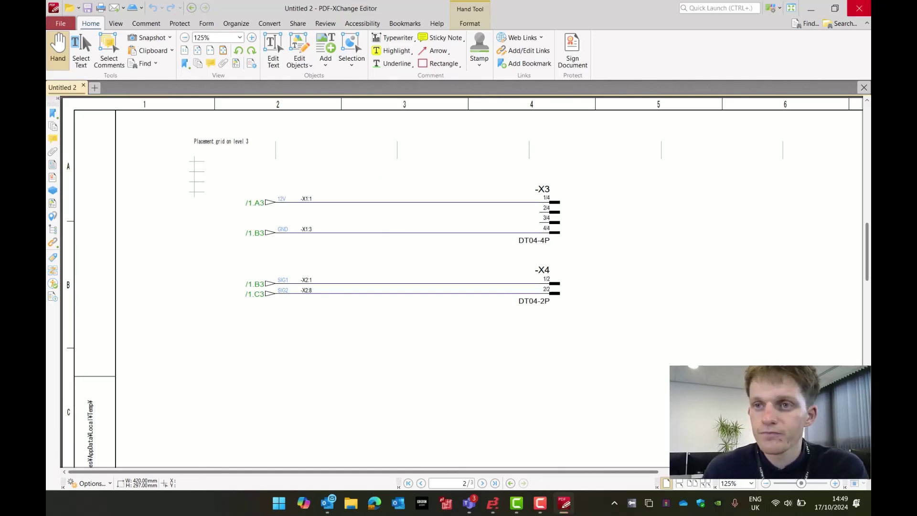
click(859, 8)
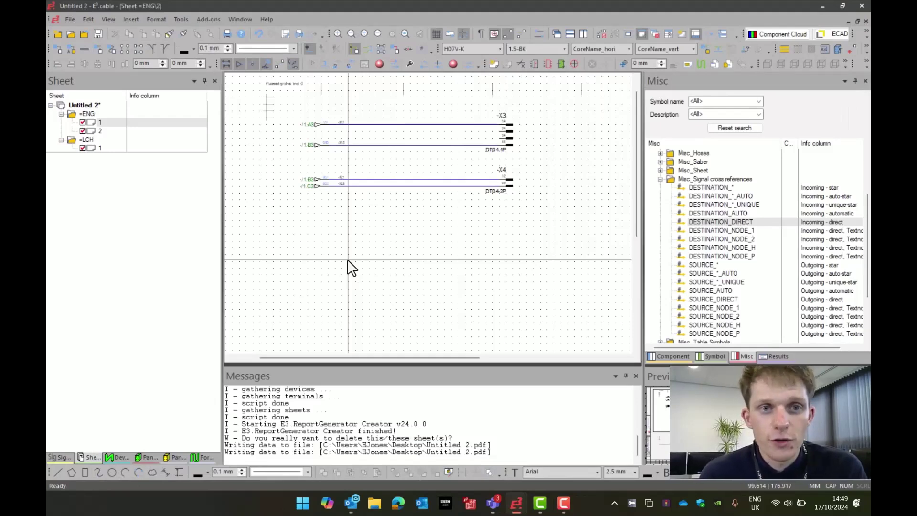
- Generate the Contents report as a sheet in the project and inspect its list of sheets
click(181, 20)
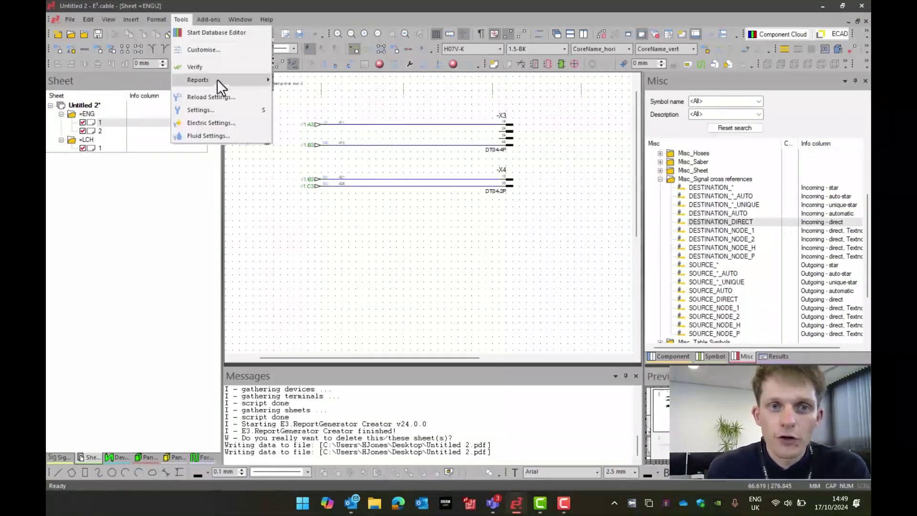
mouse_move(216, 79)
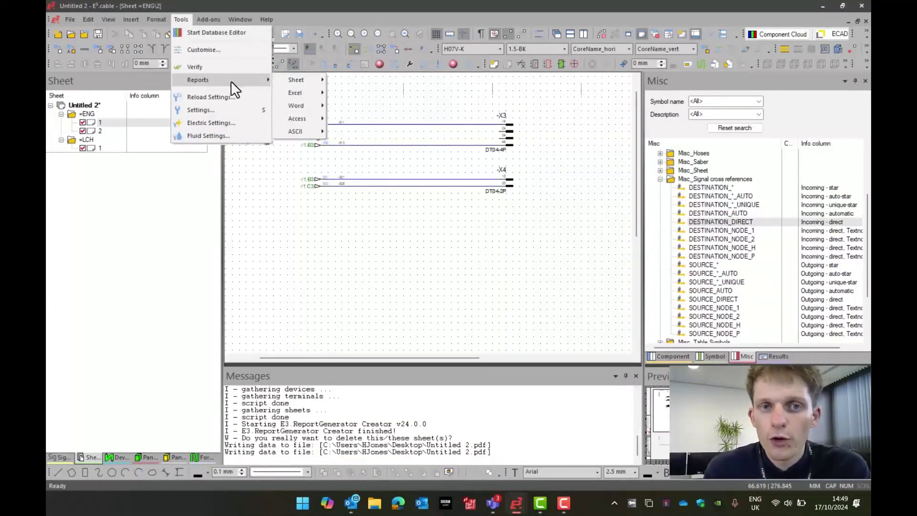
mouse_move(285, 82)
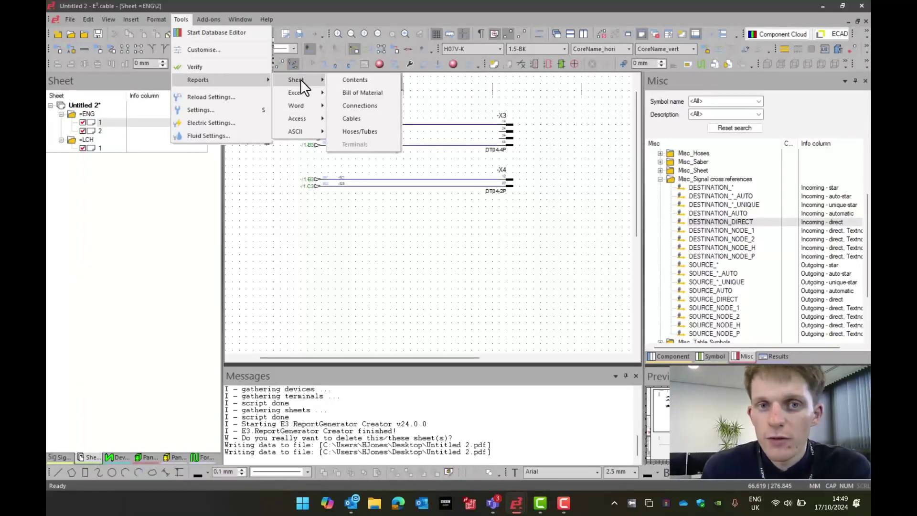
click(345, 79)
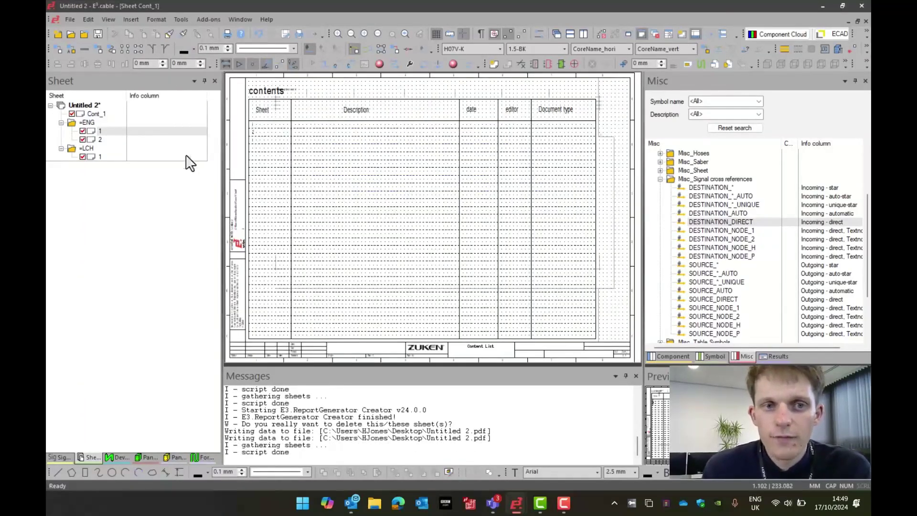
scroll(266, 123, up, 5)
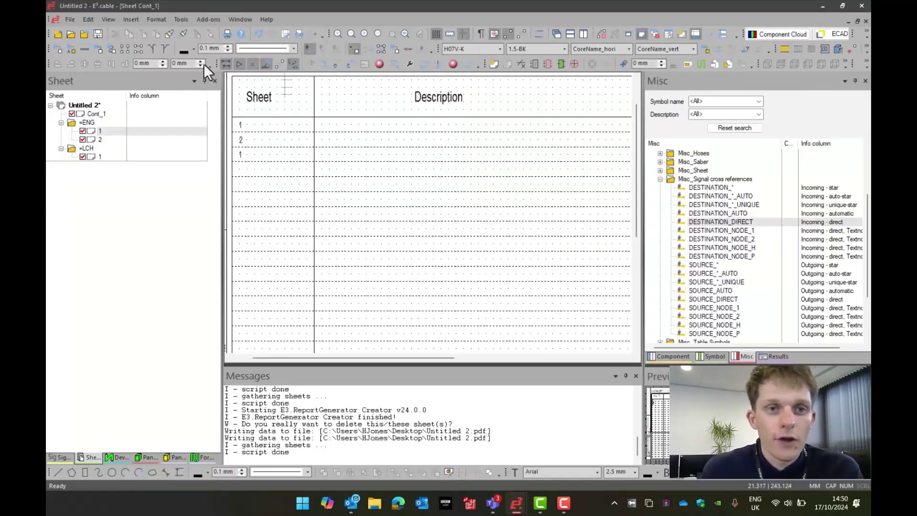
- Generate the project's Bill of Material report in Excel format
click(185, 19)
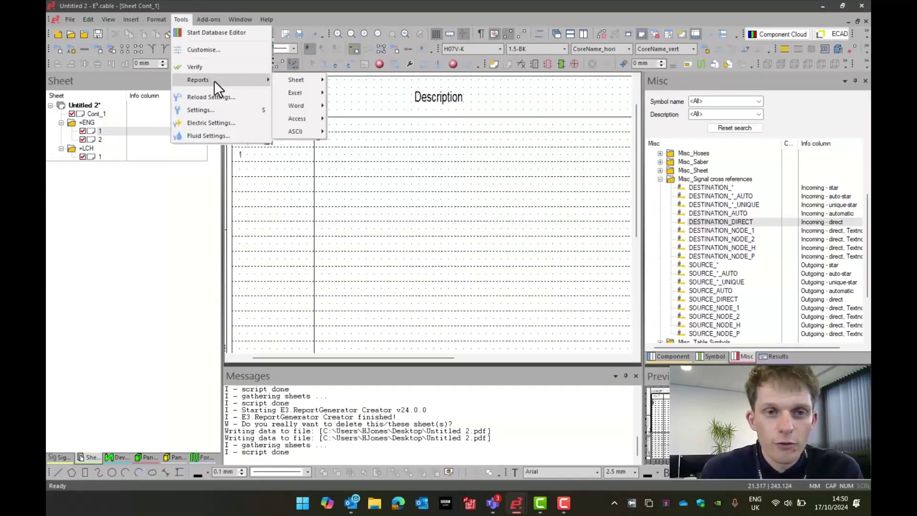
mouse_move(303, 93)
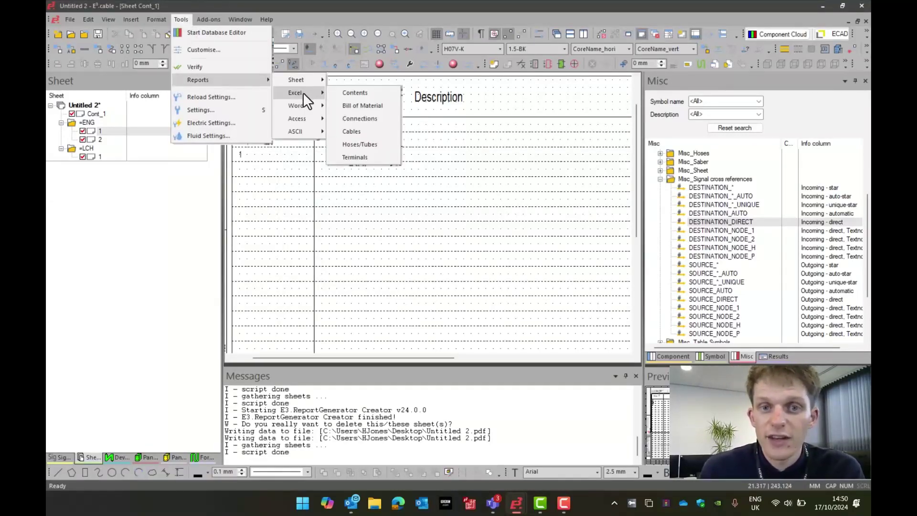
click(352, 106)
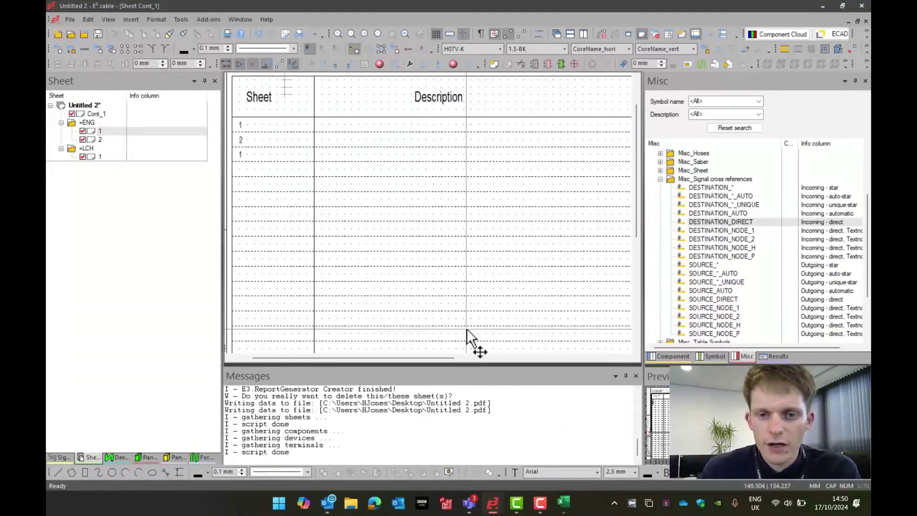
- Switch to Excel, examine the BOB entry and its device names in the Bill of Material, and close the workbook
click(564, 502)
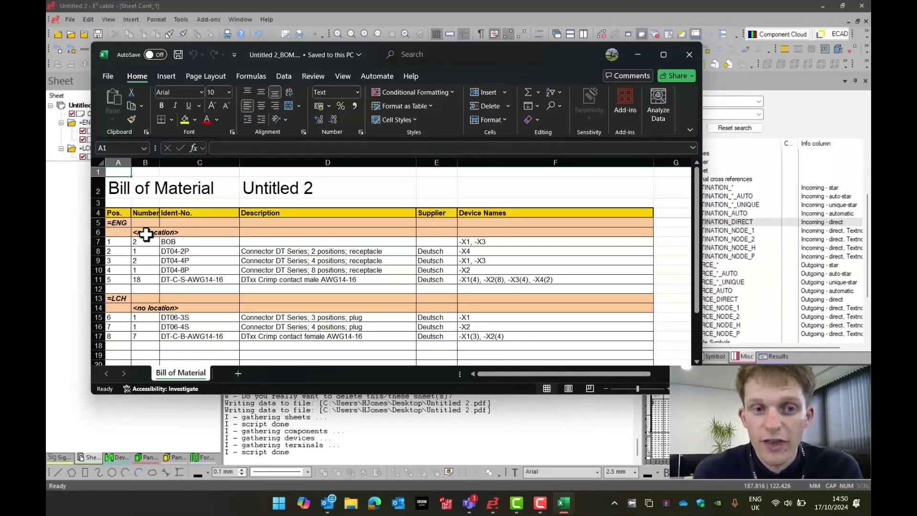
click(185, 242)
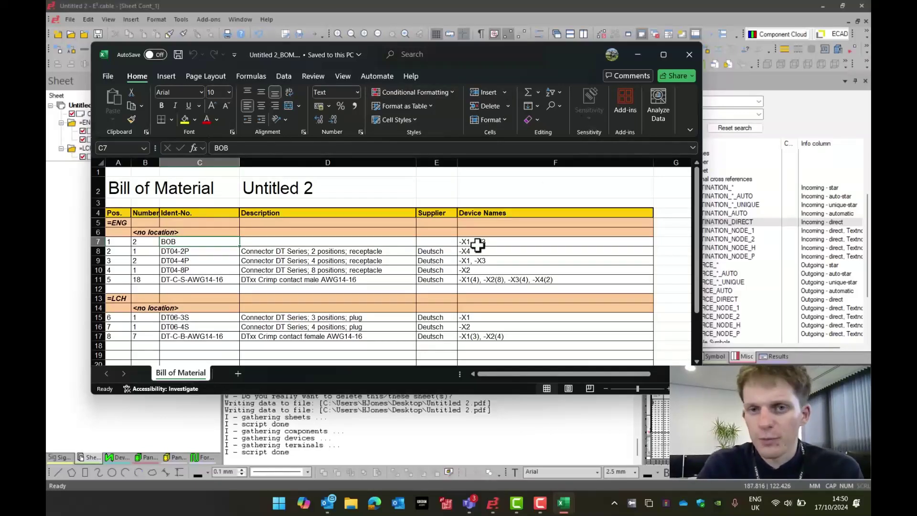
click(689, 54)
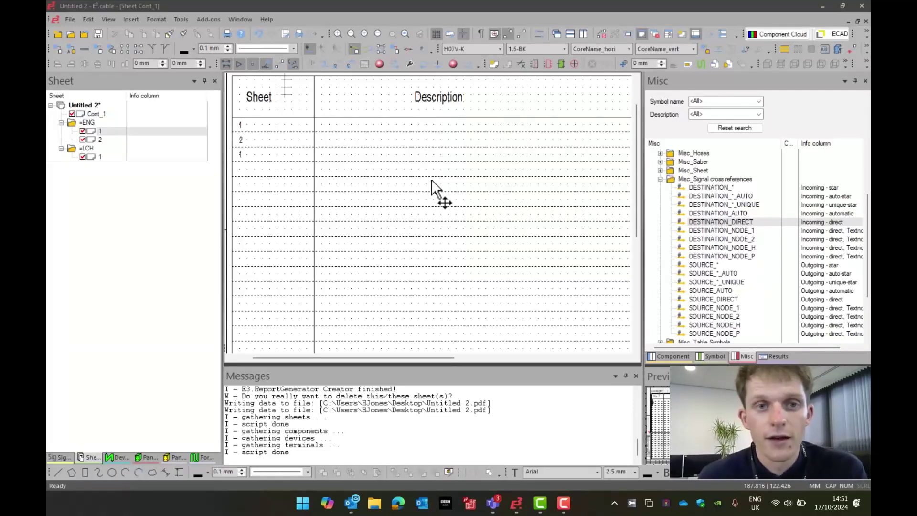
- Create a preview of the E3 BOM report for the whole project with E3.ReportGenerator Creator, and close the preview
click(188, 21)
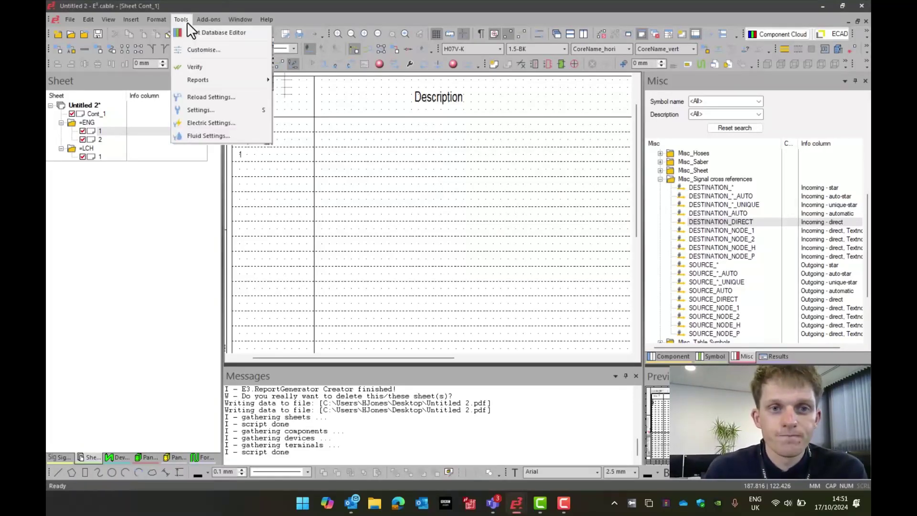
click(196, 21)
click(208, 20)
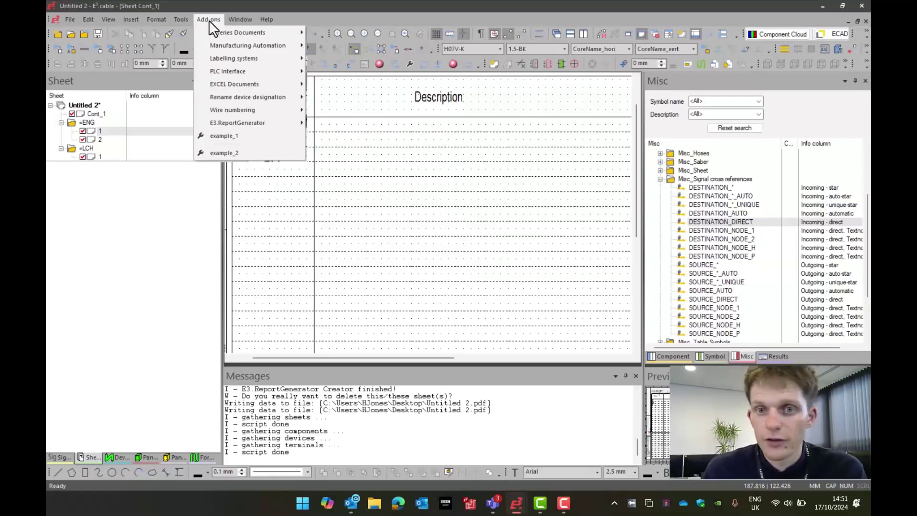
mouse_move(239, 125)
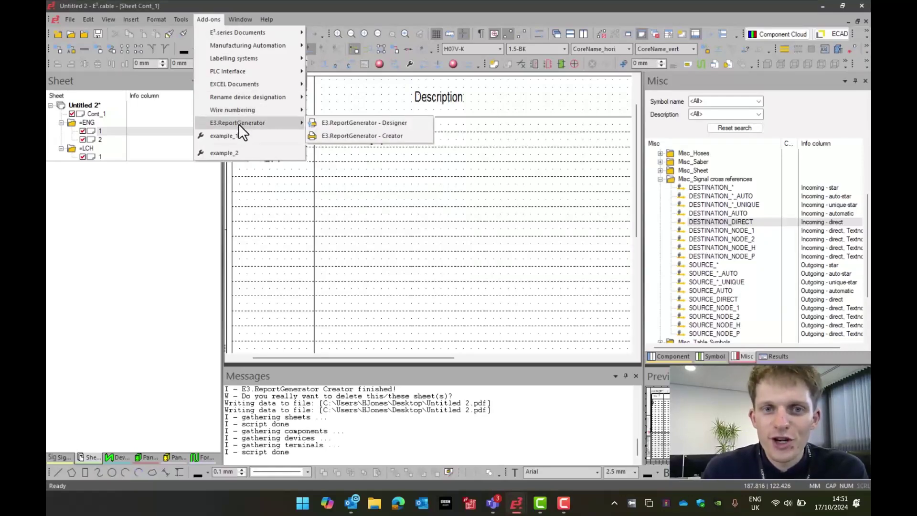
click(345, 136)
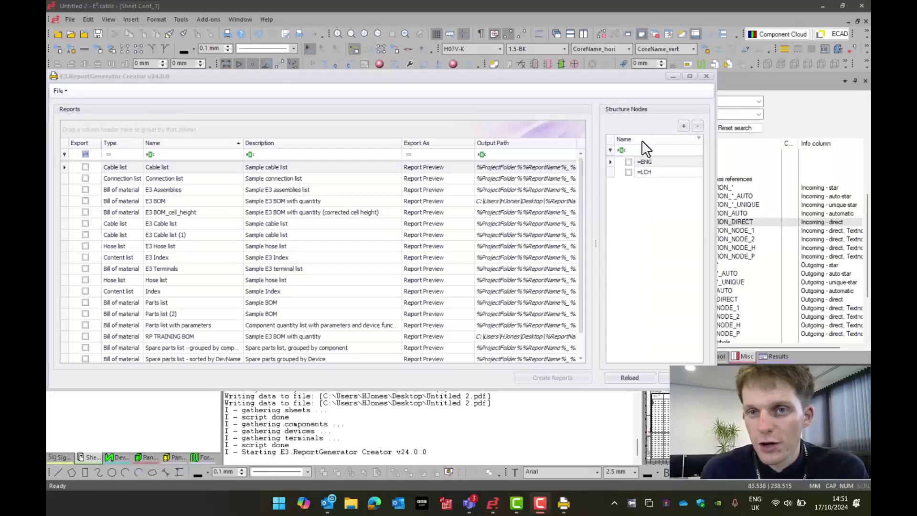
click(85, 201)
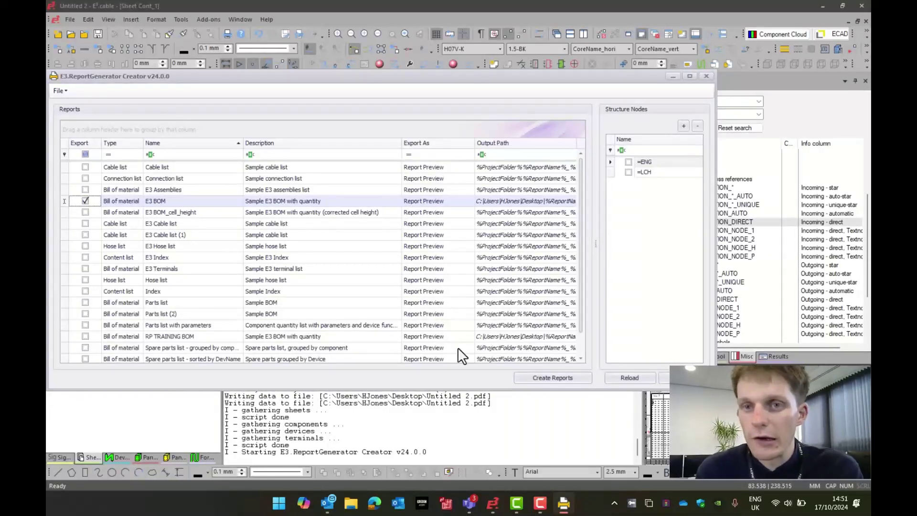
click(547, 377)
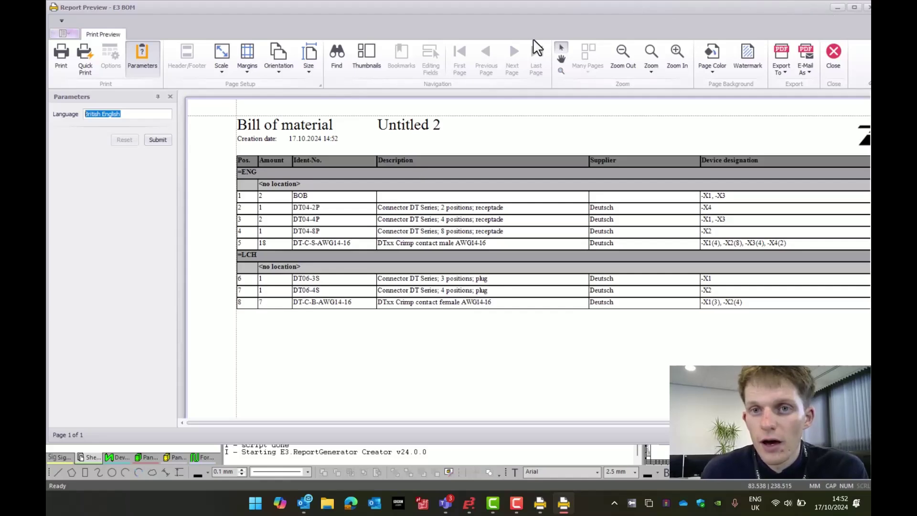
click(836, 55)
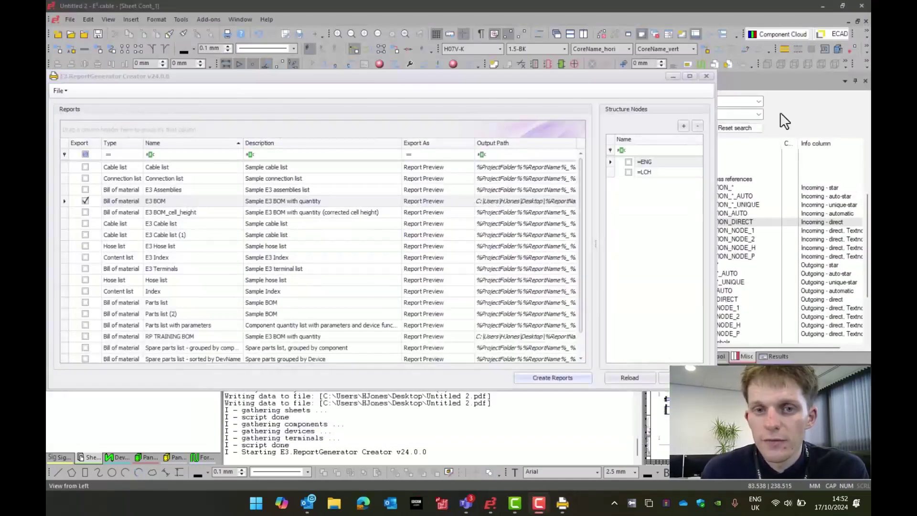
- Restrict the E3 BOM report to the =ENG structure node and create its preview
click(629, 162)
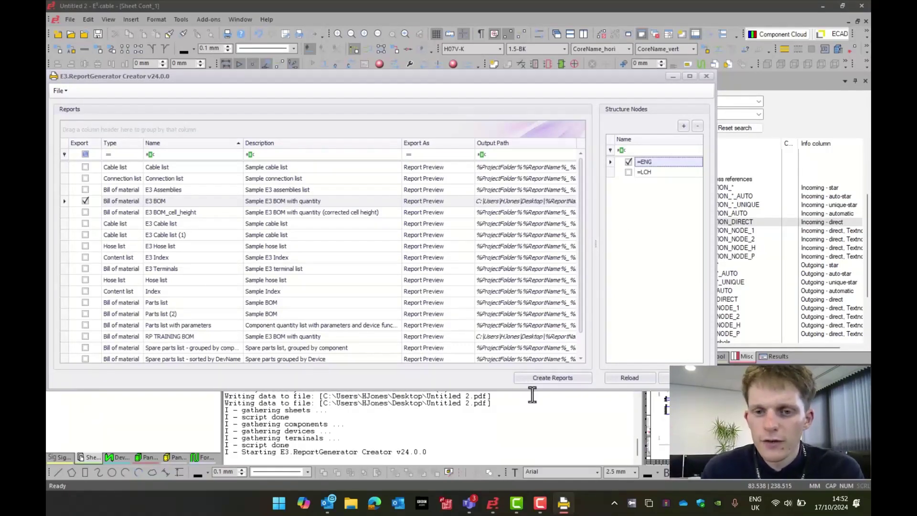
click(539, 377)
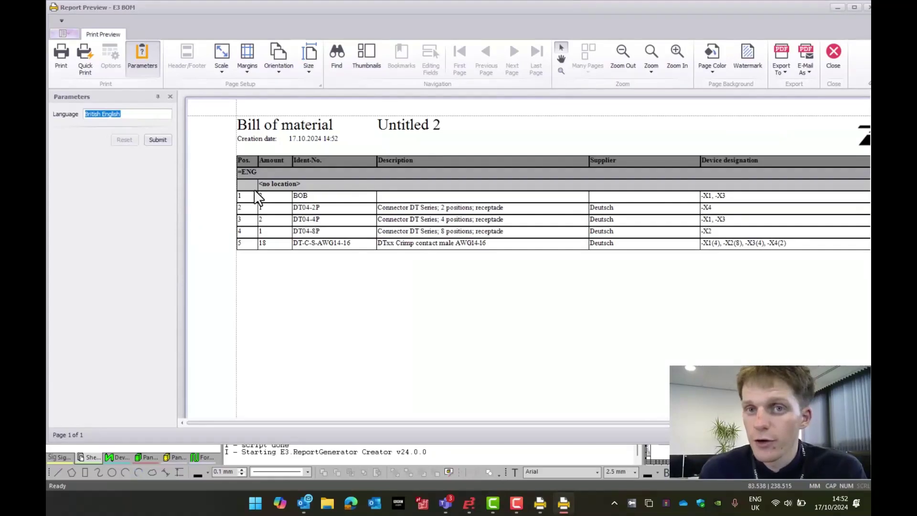
- Review the file formats for exporting and e-mailing the =ENG bill of material, and close the report preview
click(783, 69)
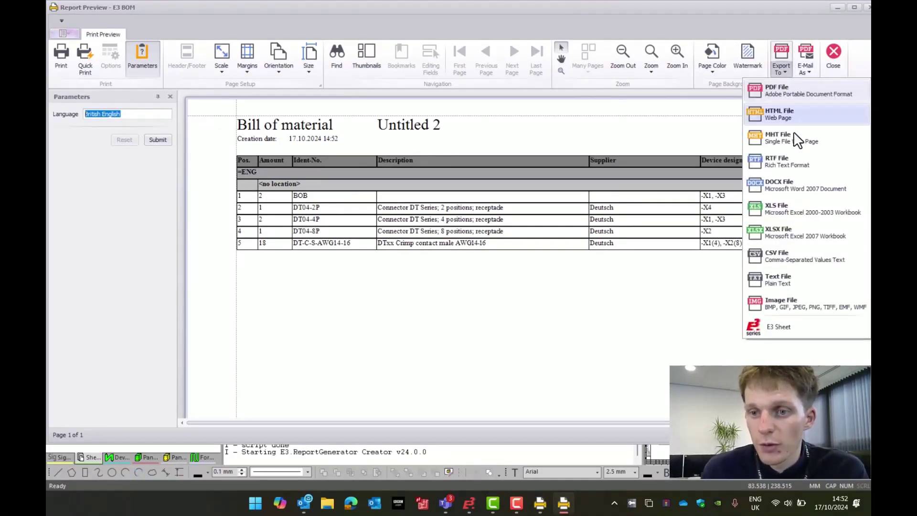
click(629, 112)
click(808, 69)
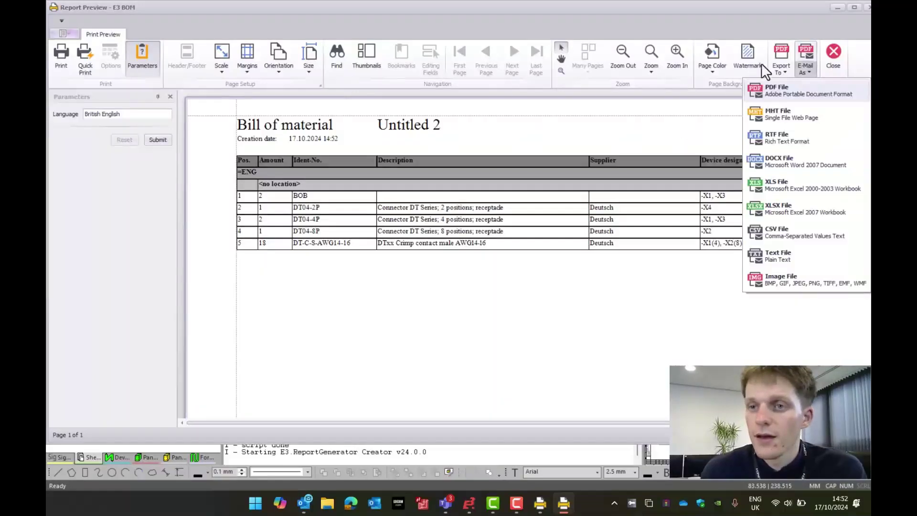
click(855, 75)
click(838, 62)
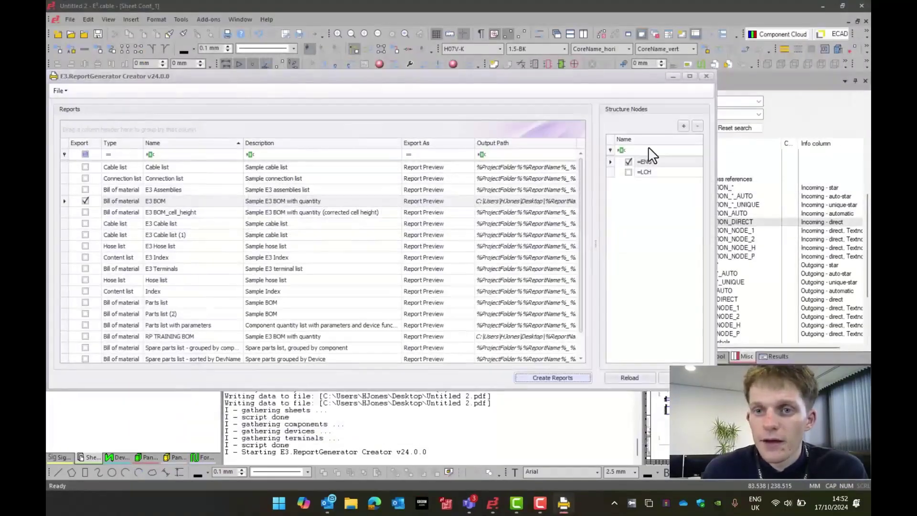
- Restrict the E3 BOM report to the =LCH structure node, create its preview, and close the preview and the report generator
click(628, 162)
click(628, 172)
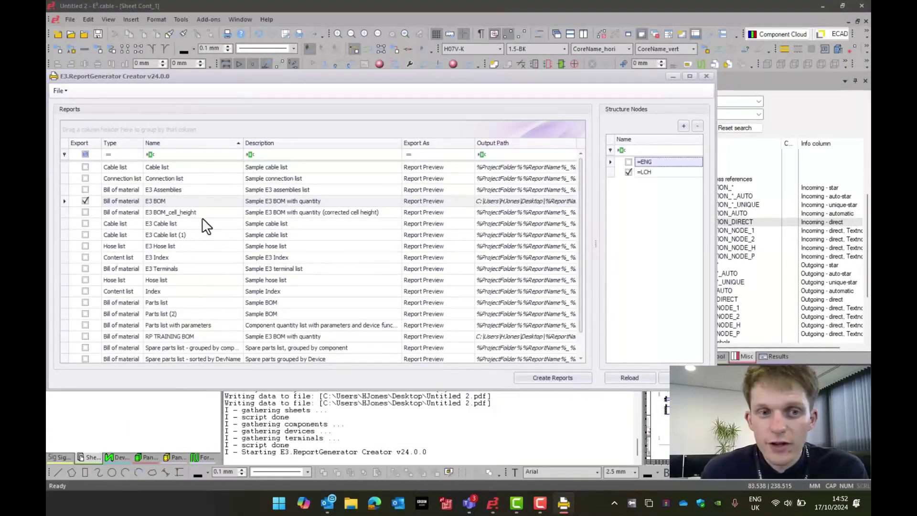
click(555, 376)
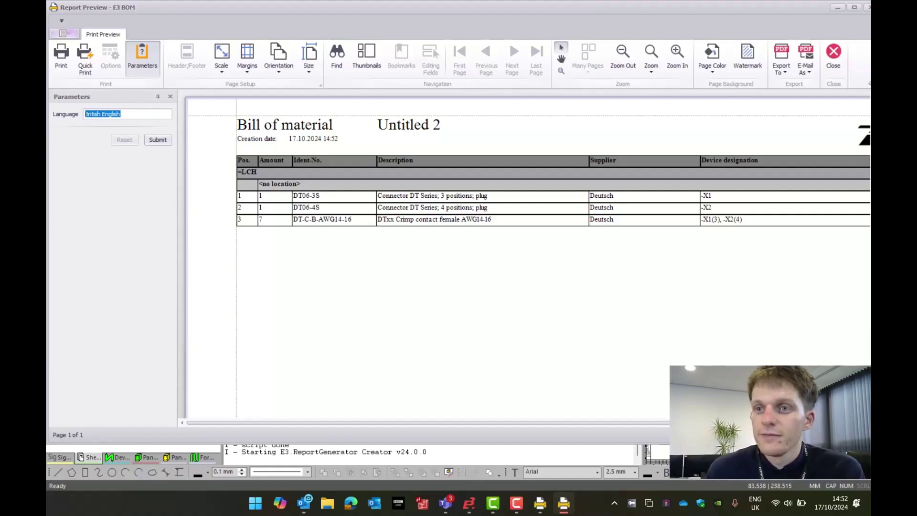
click(868, 7)
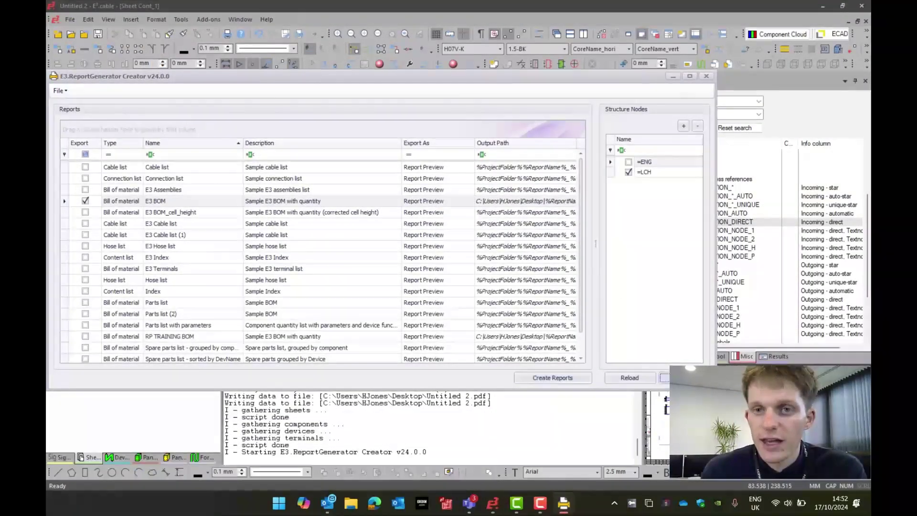
click(685, 377)
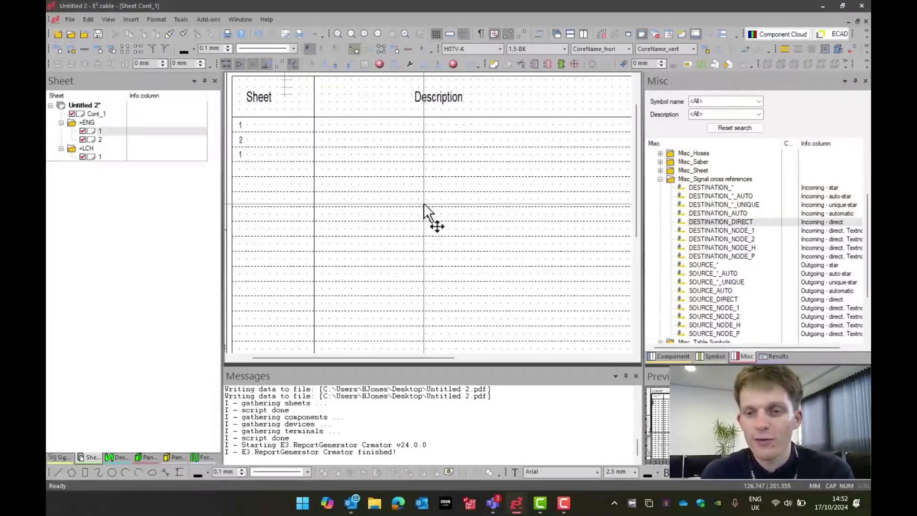